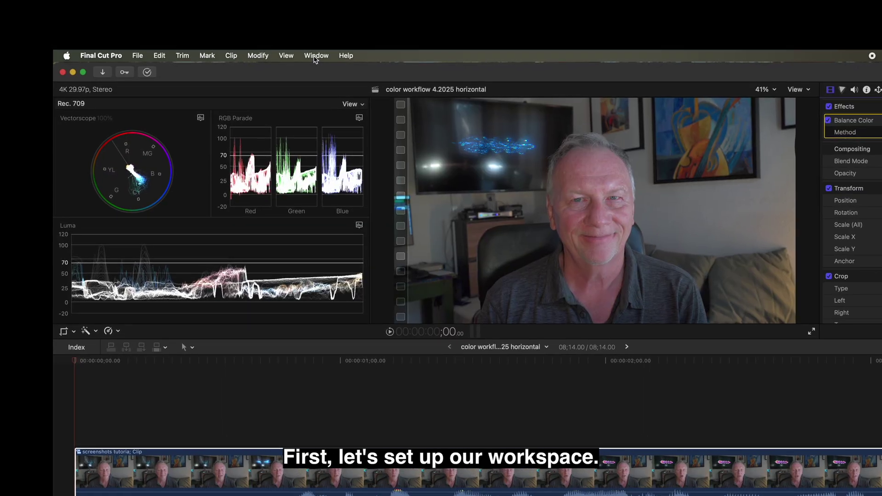
Step: Switch to the Color & Effects workspace, then back to the custom color workspace
{"action": "left_click", "coordinate": [315, 56]}
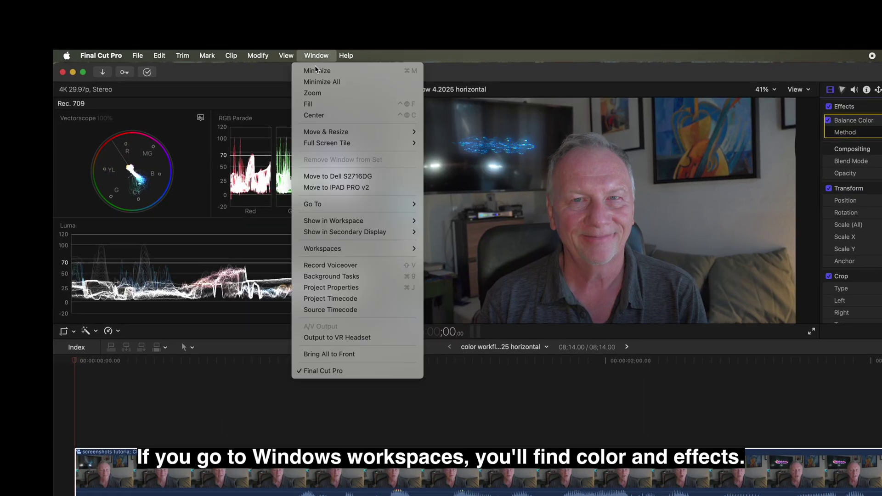
{"action": "mouse_move", "coordinate": [343, 249]}
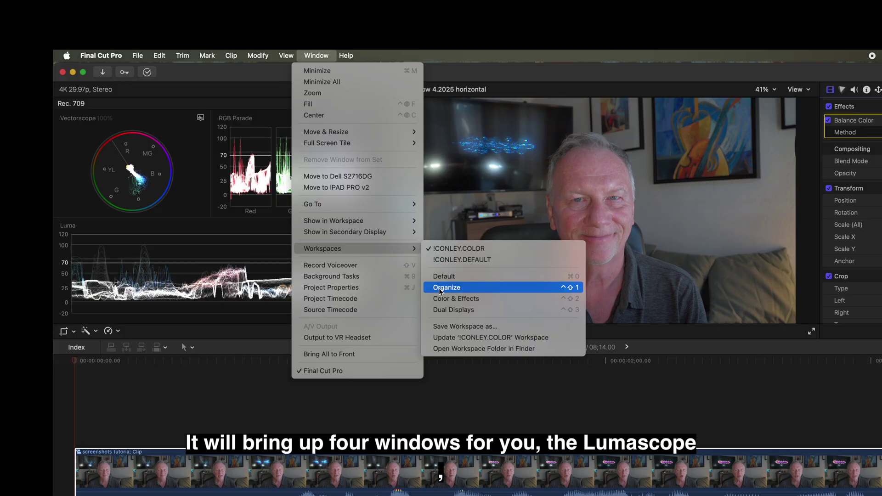
{"action": "left_click", "coordinate": [440, 297]}
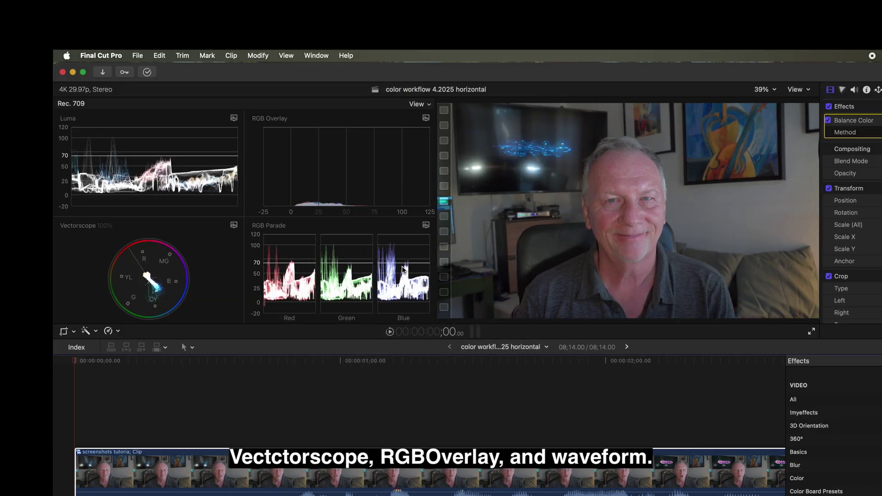
{"action": "left_click", "coordinate": [319, 59]}
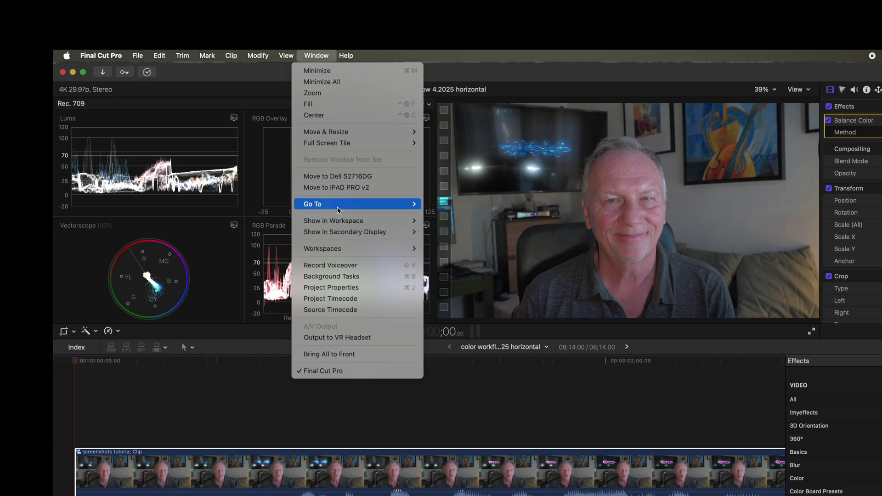
{"action": "mouse_move", "coordinate": [343, 247]}
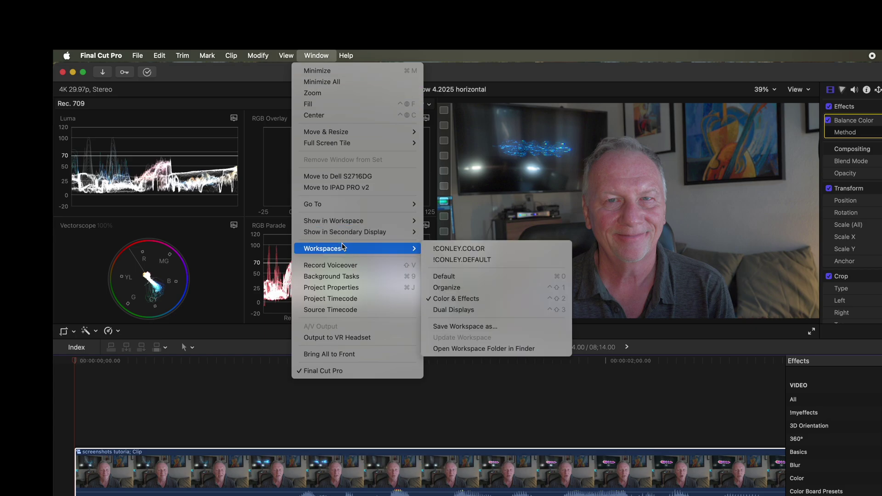
{"action": "left_click", "coordinate": [427, 250]}
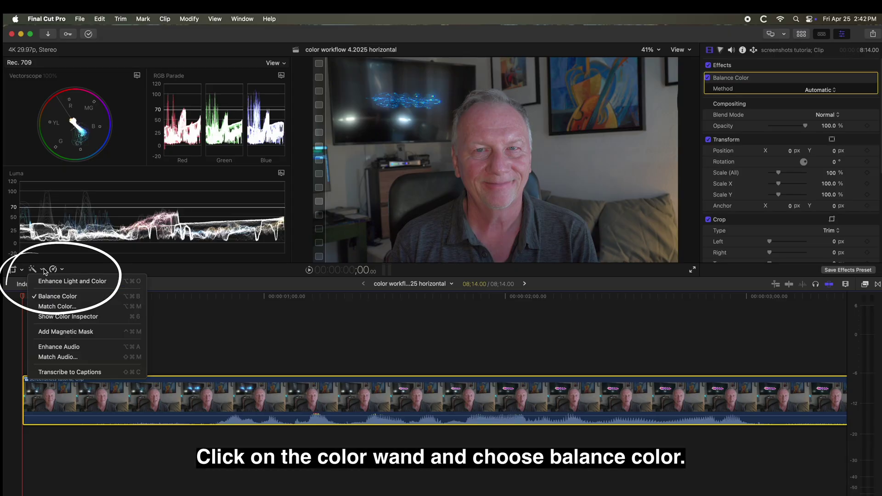
Step: Enable Balance Color in White Balance mode sampled from the white wall, toggling it to compare
{"action": "left_click", "coordinate": [47, 298]}
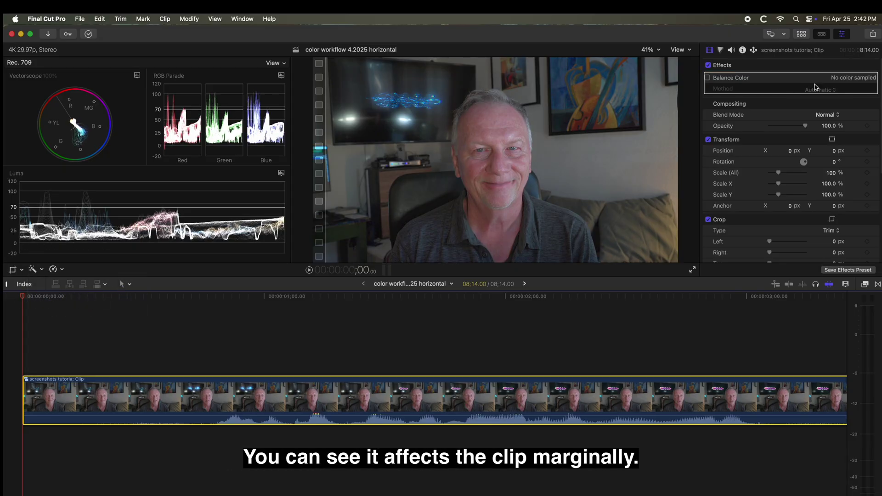
{"action": "left_click", "coordinate": [708, 79]}
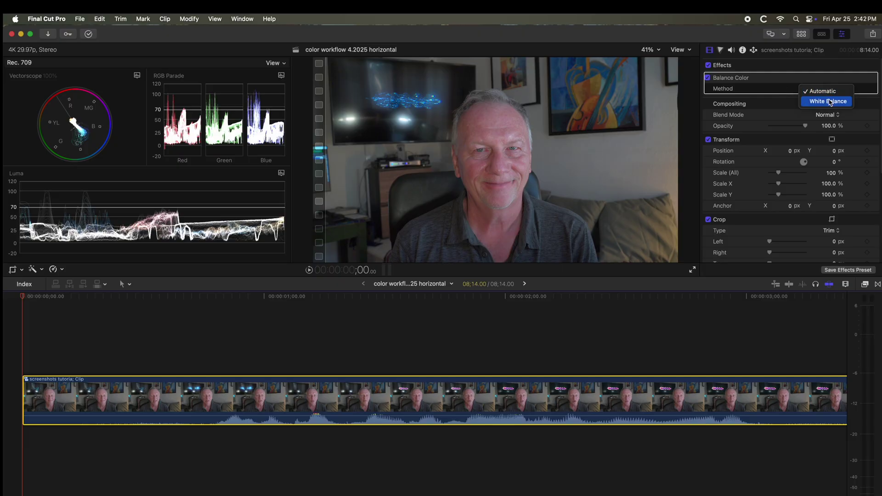
{"action": "left_click", "coordinate": [830, 101]}
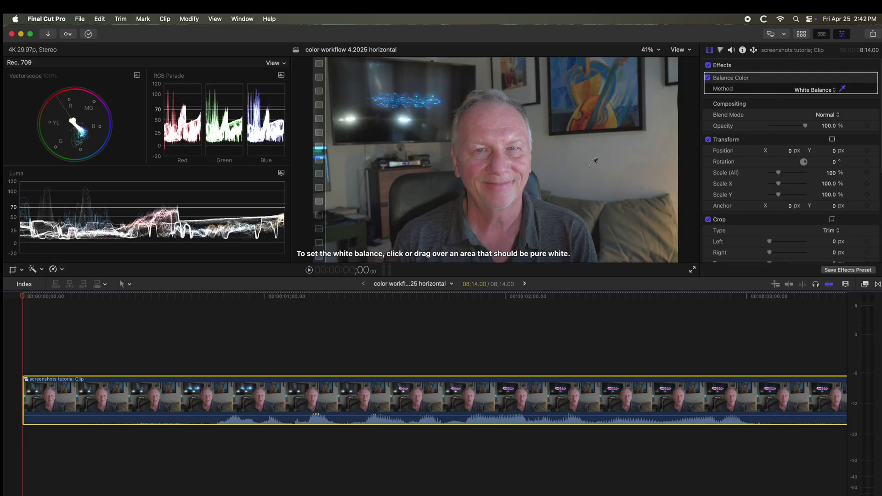
{"action": "left_click", "coordinate": [587, 165]}
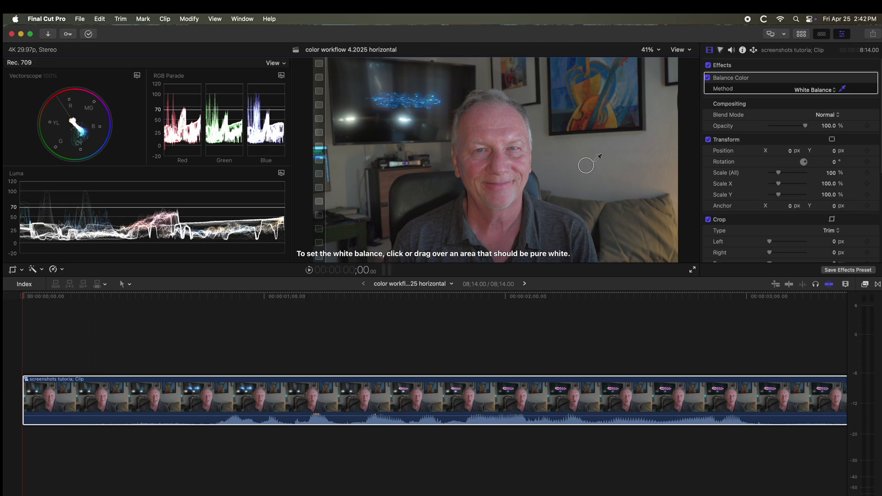
{"action": "left_click_drag", "start_coordinate": [604, 154], "coordinate": [607, 152]}
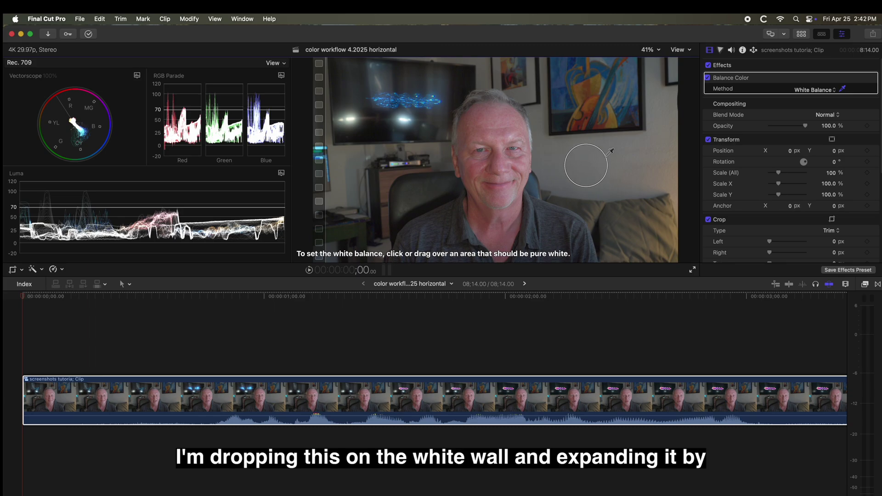
{"action": "left_click_drag", "start_coordinate": [612, 151], "coordinate": [609, 152]}
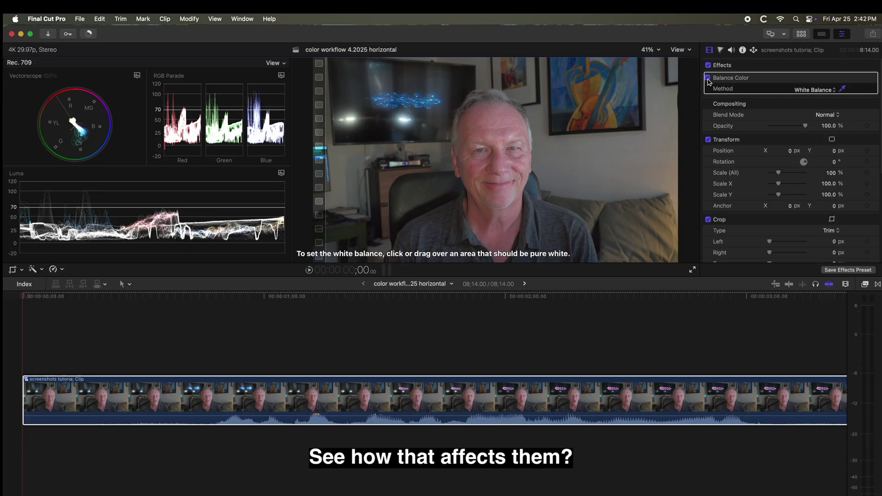
{"action": "left_click", "coordinate": [708, 79]}
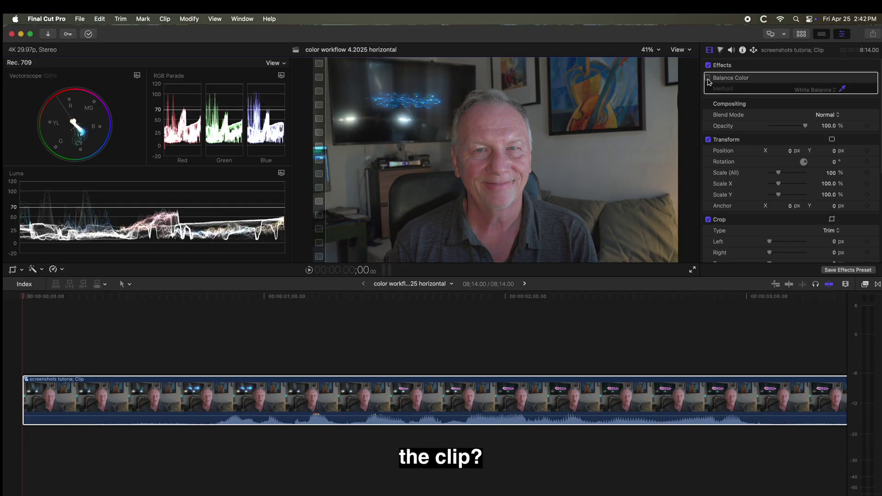
{"action": "left_click", "coordinate": [709, 79]}
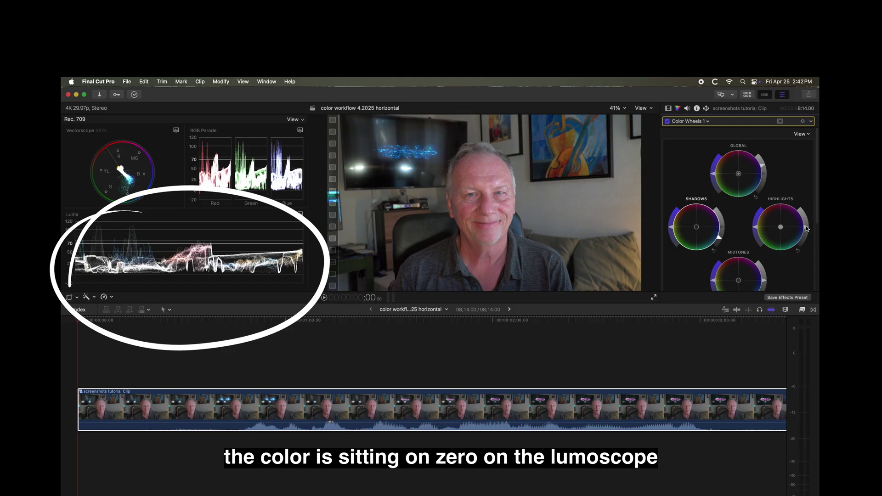
Step: Brighten the Highlights, lower then slightly raise Global saturation, and toggle Color Wheels to compare
{"action": "left_click_drag", "start_coordinate": [806, 219], "coordinate": [815, 197]}
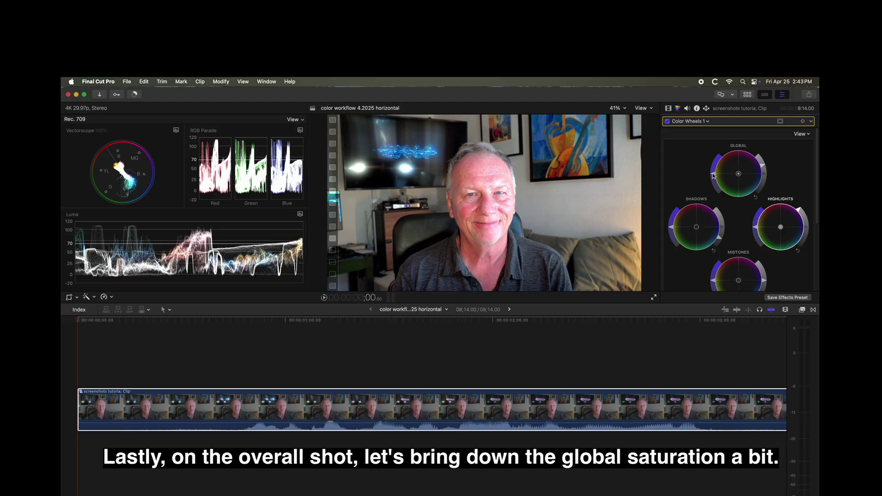
{"action": "left_click_drag", "start_coordinate": [714, 175], "coordinate": [713, 197]}
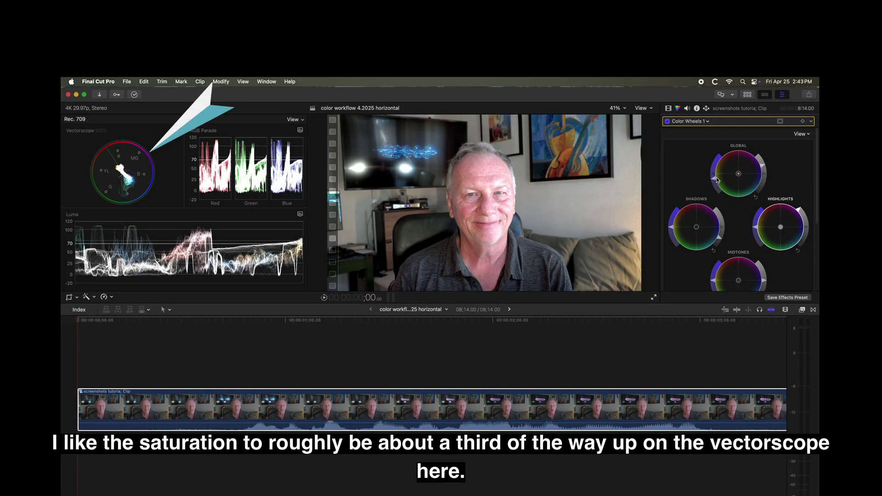
{"action": "left_click_drag", "start_coordinate": [716, 185], "coordinate": [717, 181]}
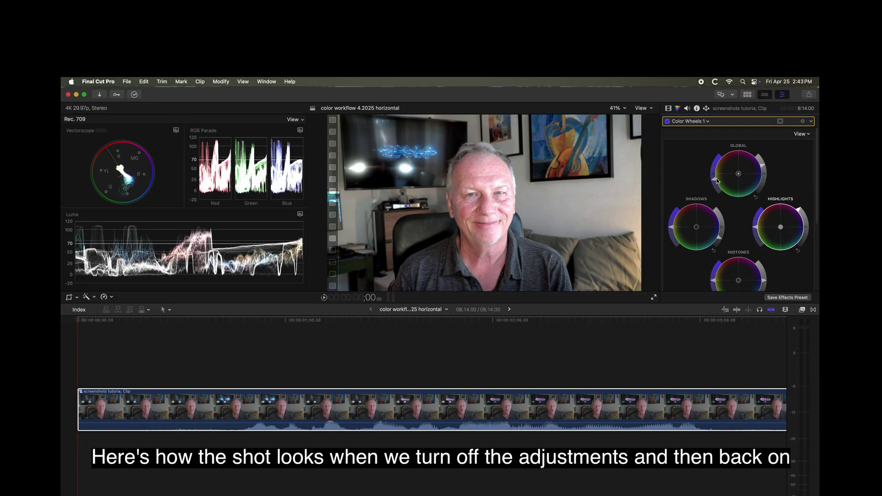
{"action": "left_click", "coordinate": [668, 122]}
{"action": "left_click", "coordinate": [667, 122]}
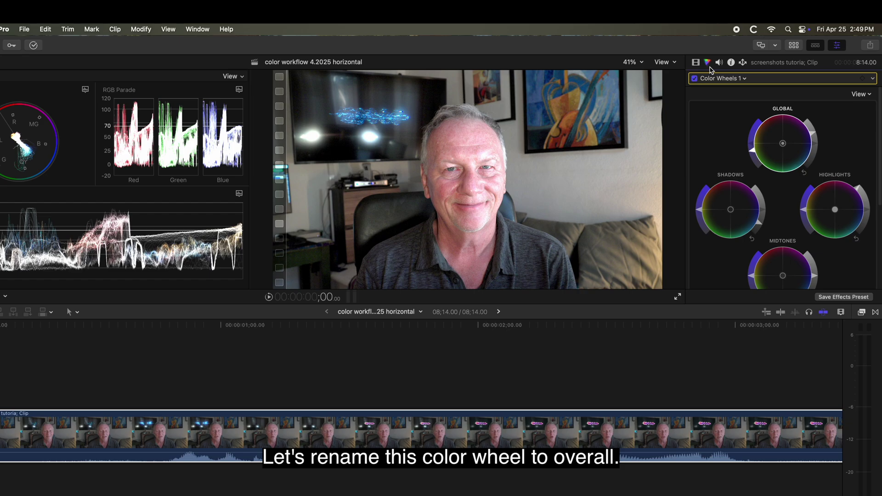
Step: Rename the Color Wheels 1 correction to 'overall'
{"action": "left_click", "coordinate": [689, 121]}
{"action": "left_click", "coordinate": [727, 121]}
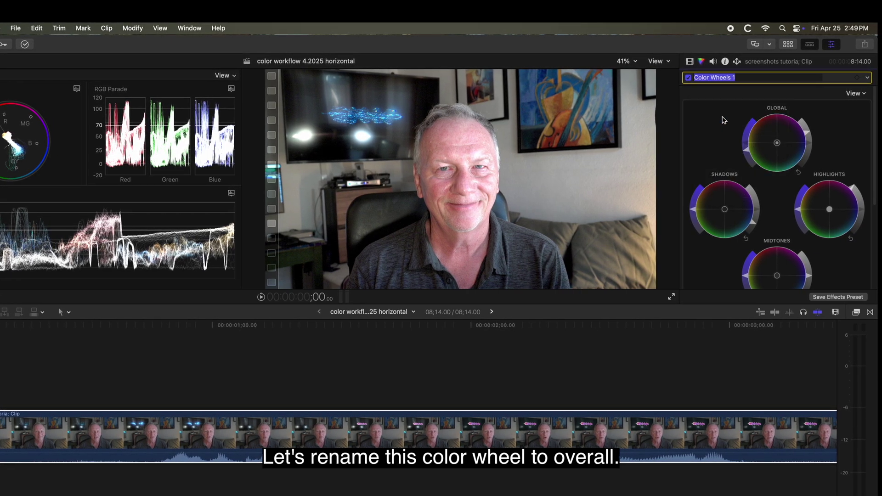
{"action": "type", "text": "overall"}
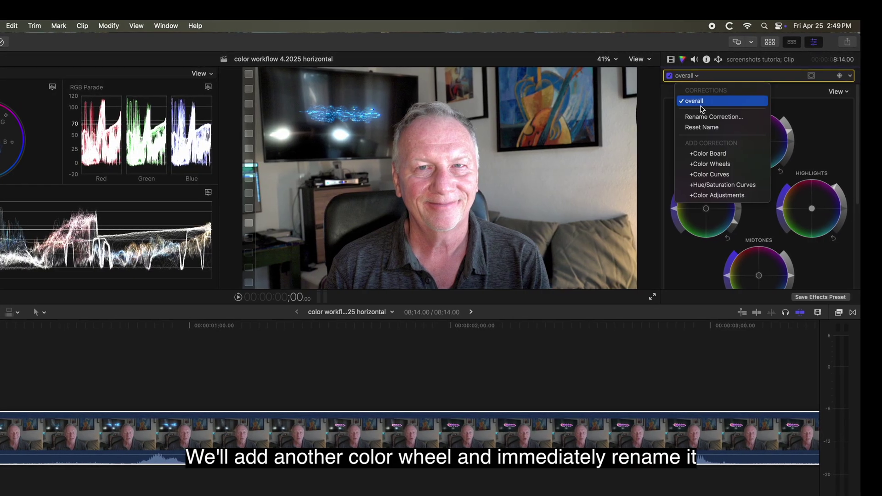
Step: Add a second Color Wheels correction and name it 'face'
{"action": "left_click", "coordinate": [713, 163]}
{"action": "left_click", "coordinate": [701, 78]}
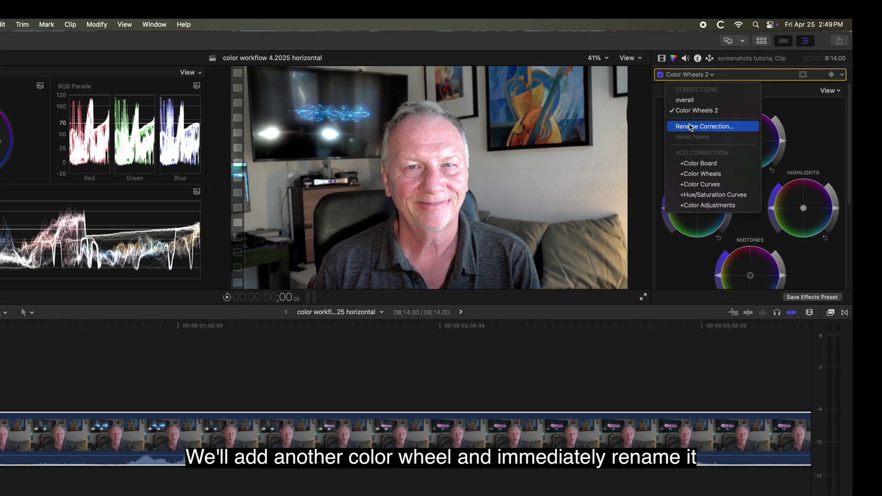
{"action": "left_click", "coordinate": [706, 127]}
{"action": "type", "text": "face"}
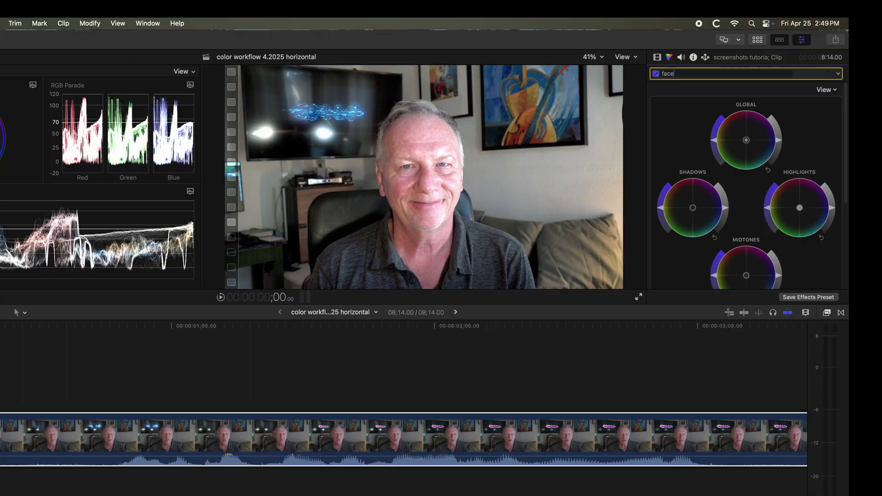
{"action": "key", "text": "Return"}
Step: Add a color mask sampled from the forehead skin, view the matte, and widen the skin selection
{"action": "left_click", "coordinate": [800, 73]}
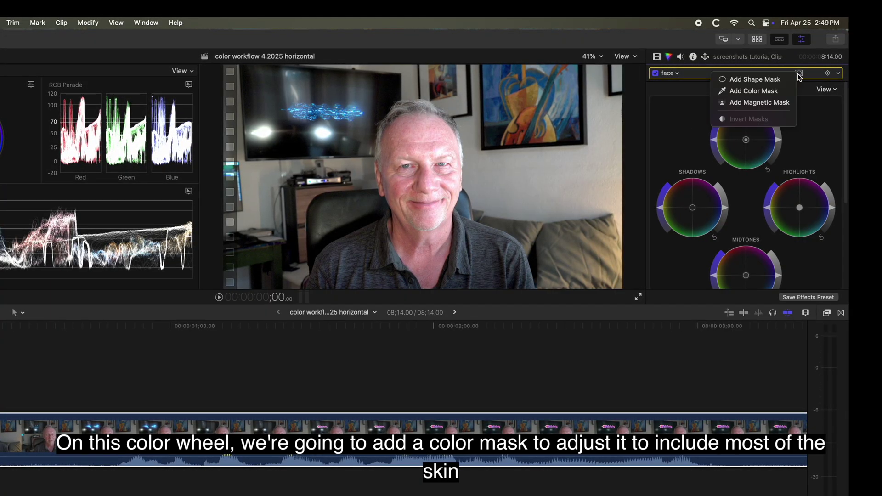
{"action": "left_click", "coordinate": [776, 91]}
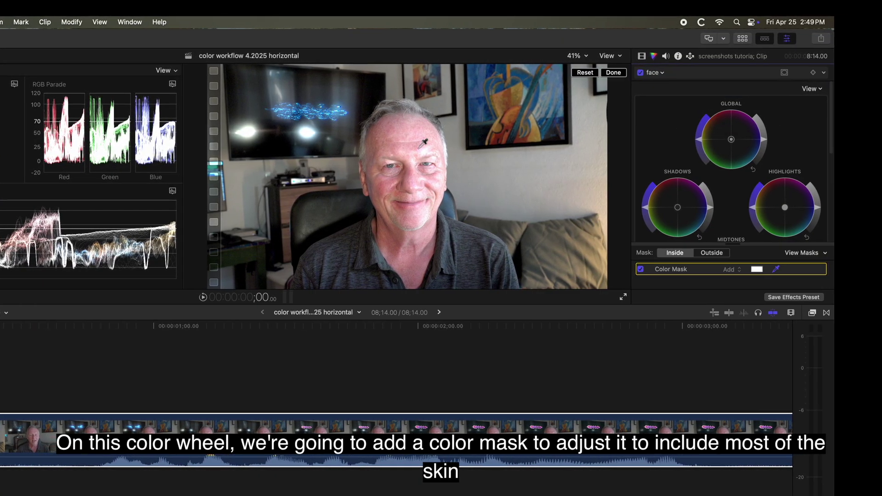
{"action": "left_click", "coordinate": [376, 140]}
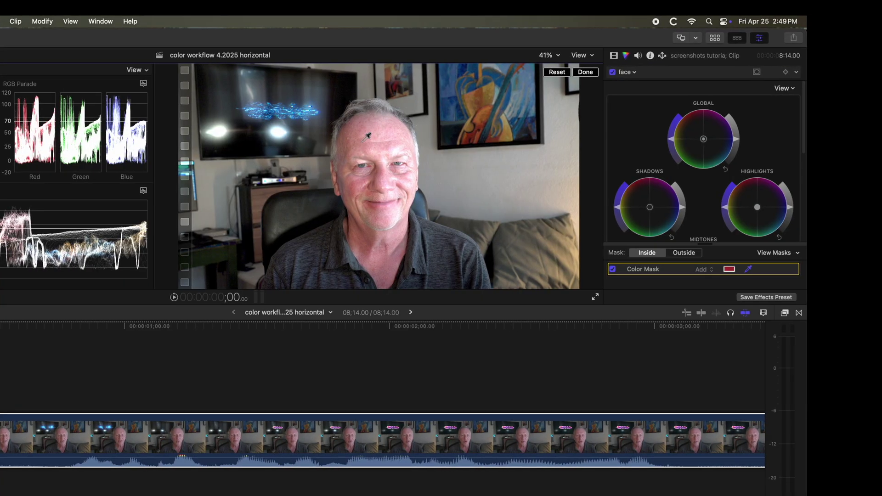
{"action": "left_click", "coordinate": [763, 253]}
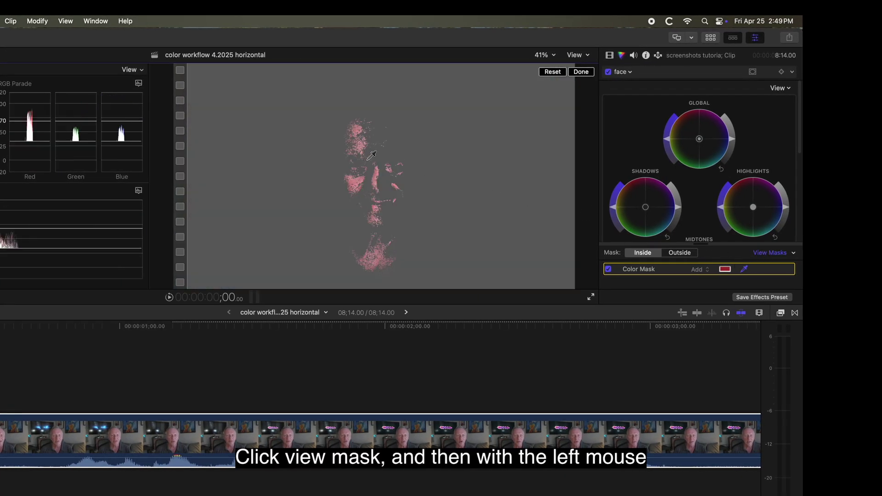
{"action": "left_click_drag", "start_coordinate": [381, 151], "coordinate": [386, 143]}
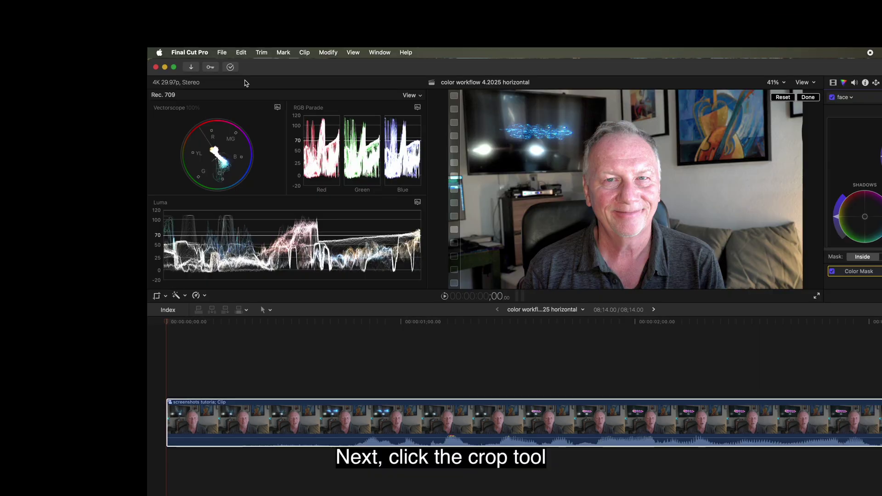
Step: Crop the viewer onto a bright face patch and nudge the face Midtones wheel slightly
{"action": "left_click", "coordinate": [170, 297]}
{"action": "left_click", "coordinate": [186, 317]}
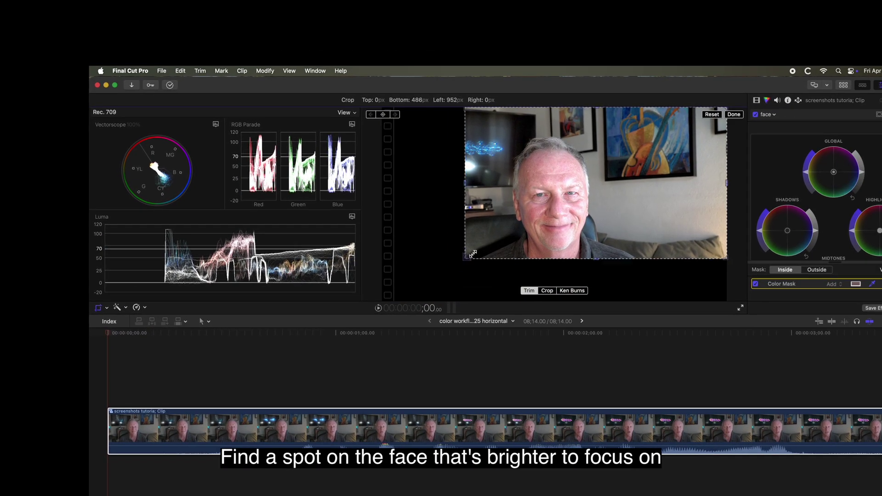
{"action": "left_click_drag", "start_coordinate": [451, 287], "coordinate": [681, 164]}
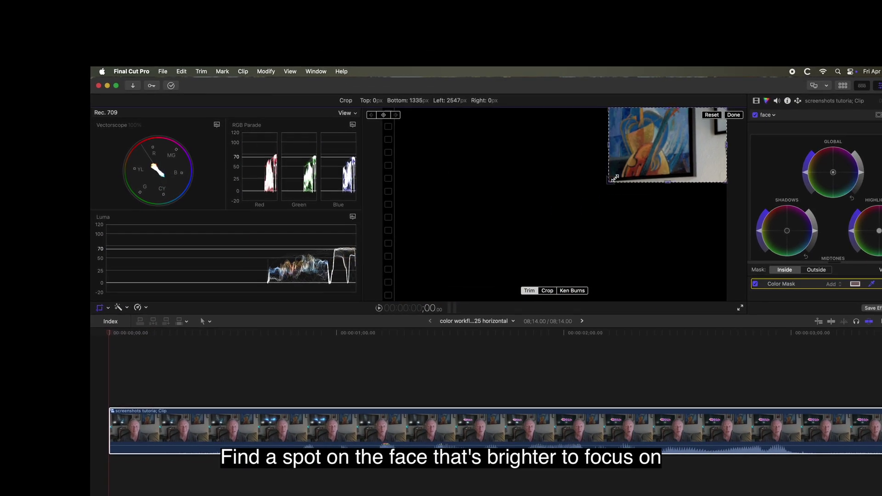
{"action": "mouse_move", "coordinate": [615, 178]}
{"action": "left_mouse_down"}
{"action": "mouse_move", "coordinate": [681, 146]}
{"action": "mouse_move", "coordinate": [534, 183]}
{"action": "mouse_move", "coordinate": [580, 193]}
{"action": "mouse_move", "coordinate": [565, 187]}
{"action": "left_mouse_up"}
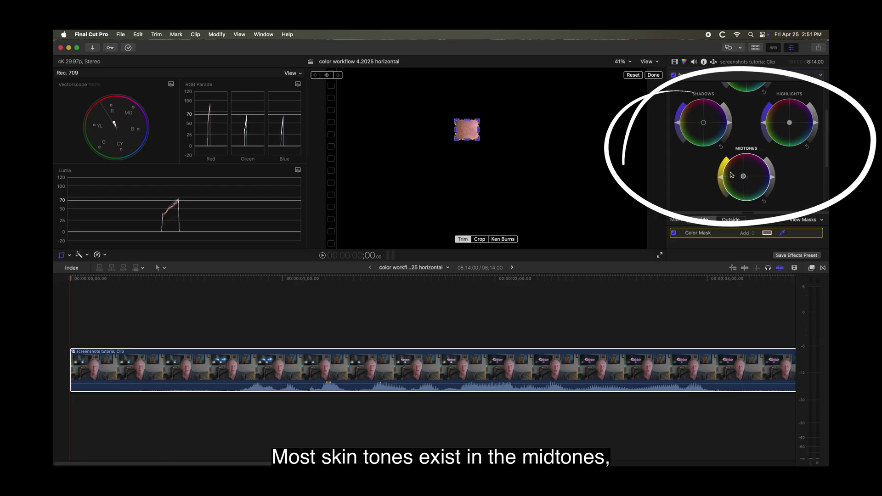
{"action": "left_click_drag", "start_coordinate": [732, 175], "coordinate": [706, 163]}
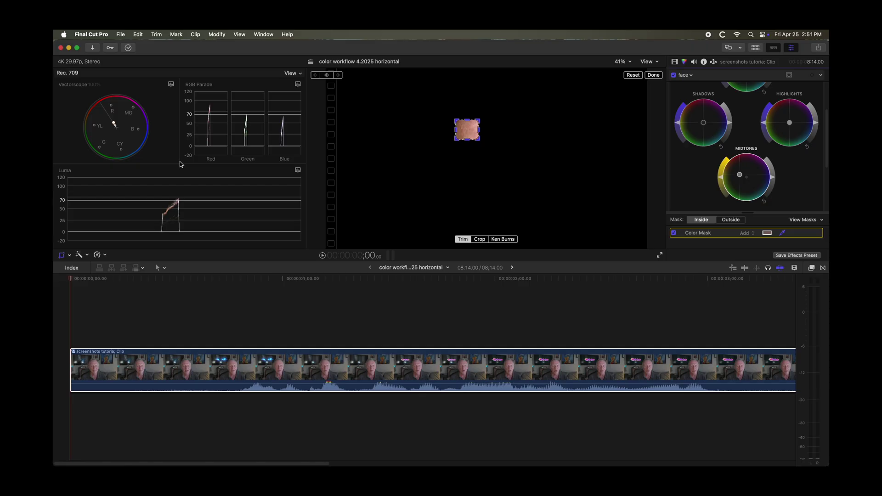
Step: Enlarge the vectorscope and RGB parade, restore the uncropped frame, and toggle the face correction to compare
{"action": "left_click_drag", "start_coordinate": [180, 163], "coordinate": [193, 186]}
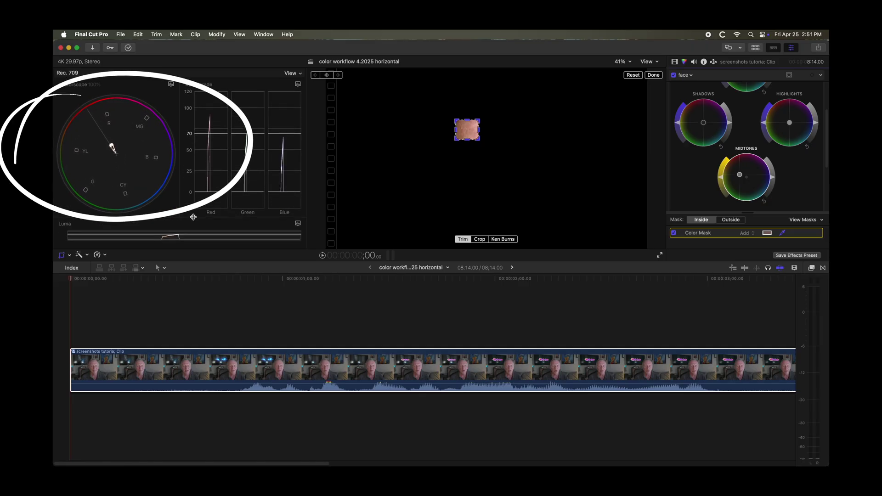
{"action": "left_click", "coordinate": [633, 75]}
{"action": "left_click", "coordinate": [653, 75]}
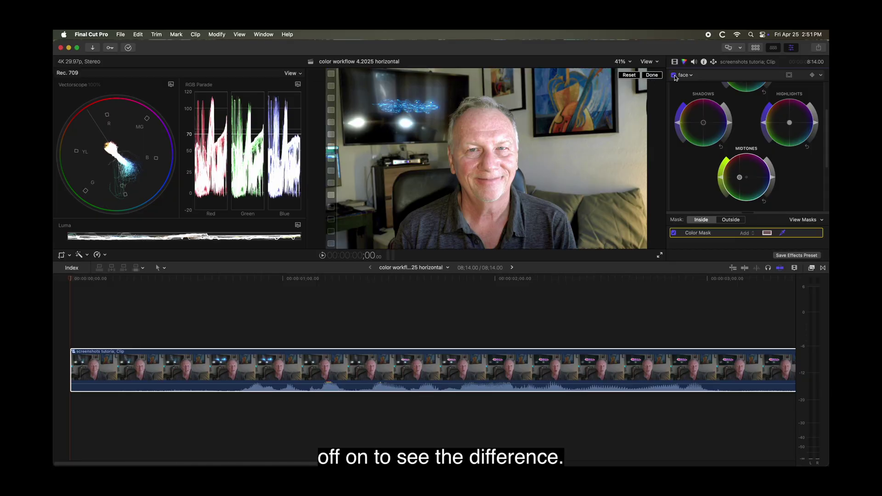
{"action": "left_click", "coordinate": [674, 75]}
{"action": "left_click", "coordinate": [674, 76]}
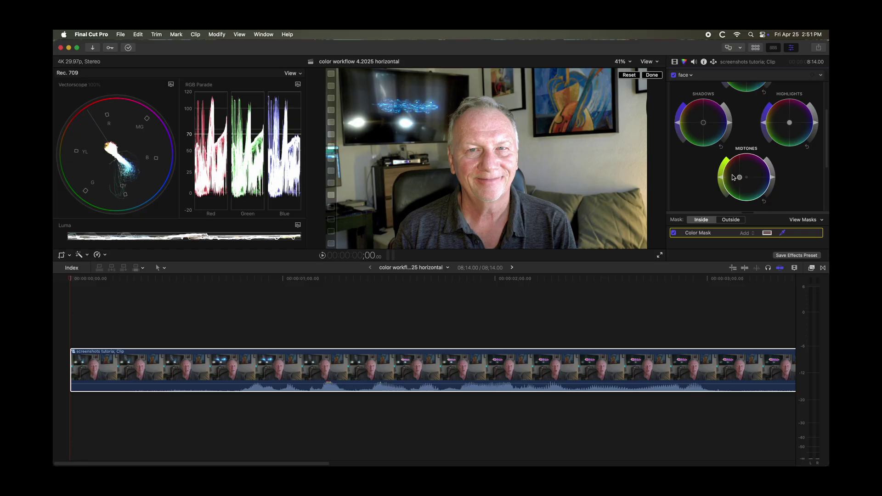
Step: Crop to a patch of facial skin, shift face midtones slightly toward red, then reset the crop
{"action": "left_click", "coordinate": [63, 255]}
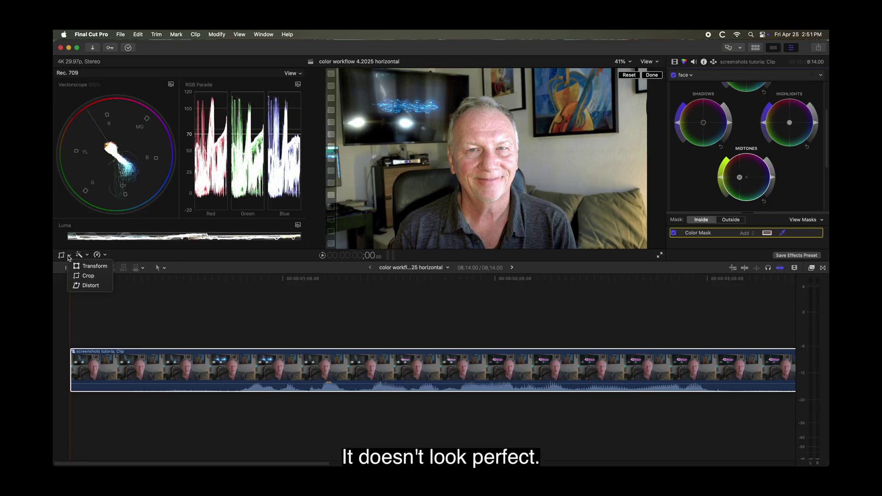
{"action": "left_click", "coordinate": [85, 277]}
{"action": "left_click_drag", "start_coordinate": [324, 247], "coordinate": [463, 212]}
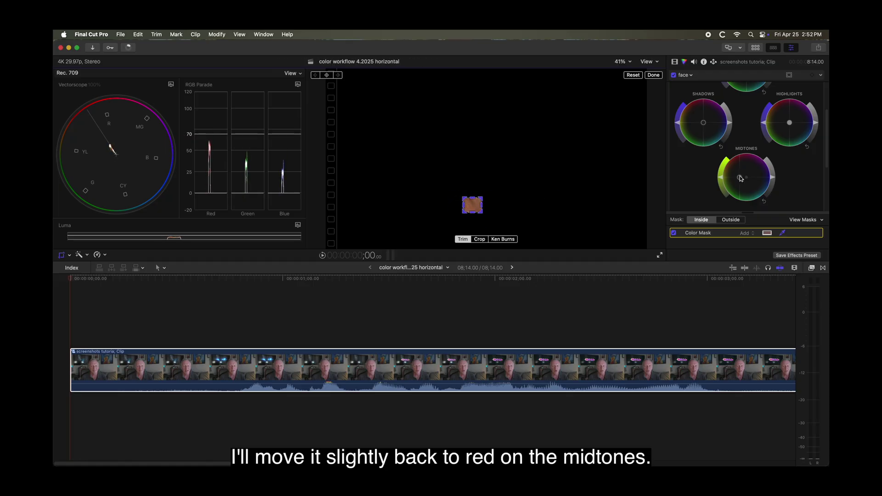
{"action": "left_click_drag", "start_coordinate": [741, 178], "coordinate": [745, 177]}
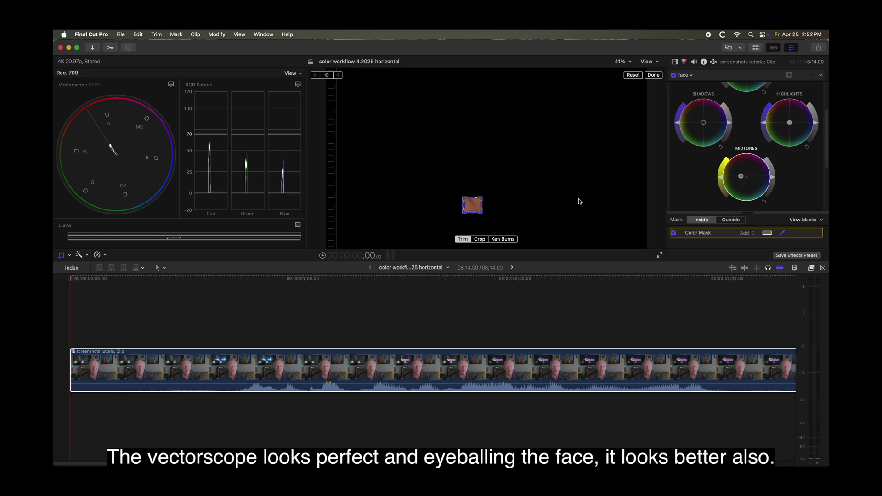
{"action": "left_click", "coordinate": [632, 76]}
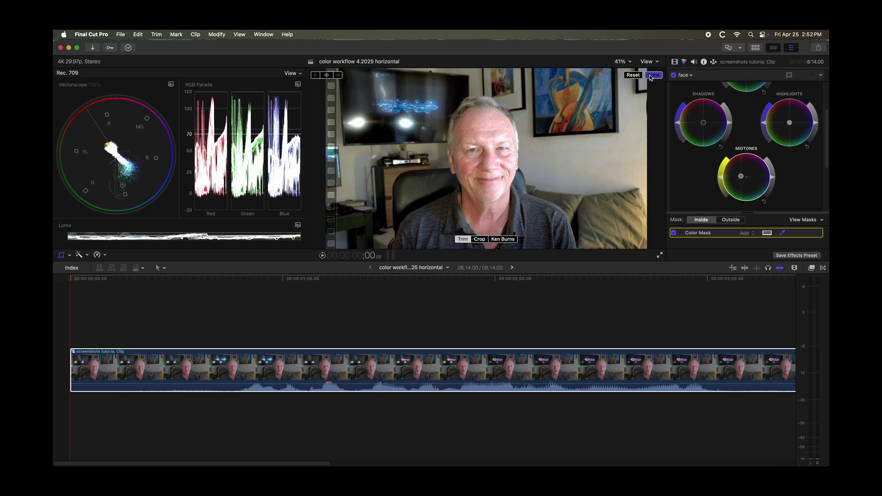
{"action": "left_click", "coordinate": [652, 75]}
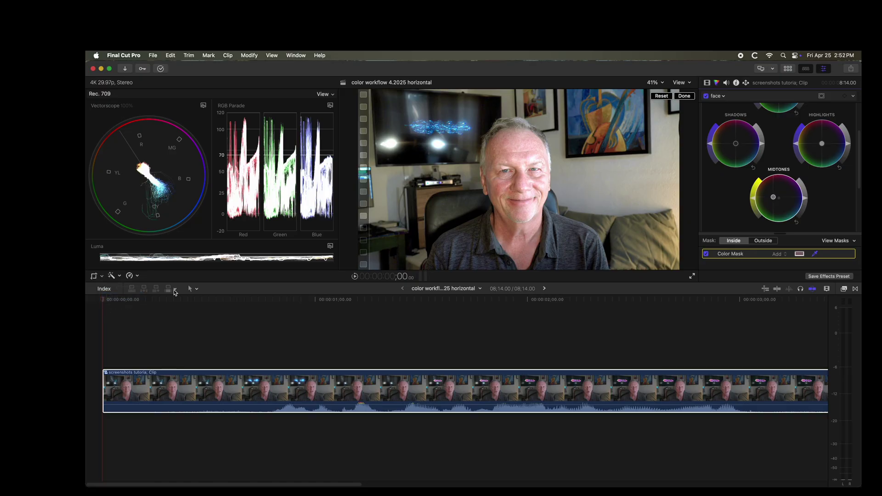
Step: Crop the frame onto the facial skin and scroll through the Color inspector
{"action": "left_click_drag", "start_coordinate": [359, 271], "coordinate": [536, 160]}
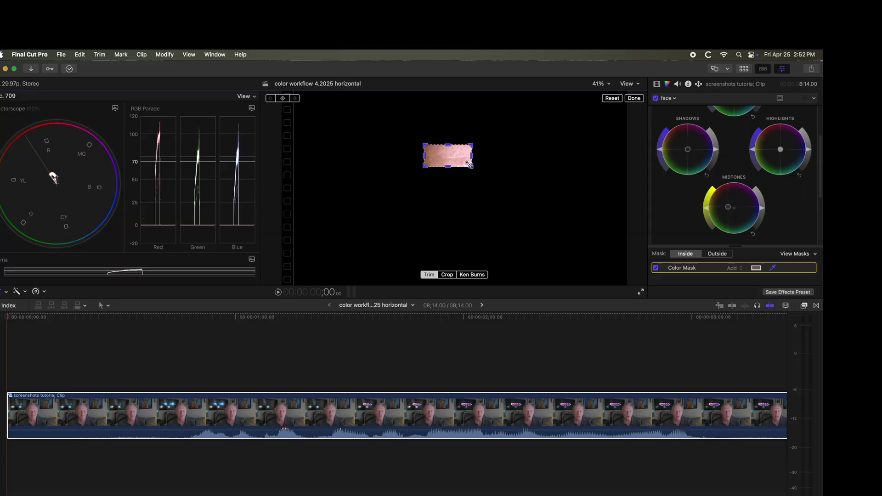
{"action": "scroll", "coordinate": [759, 183], "scroll_direction": "up", "scroll_amount": 2}
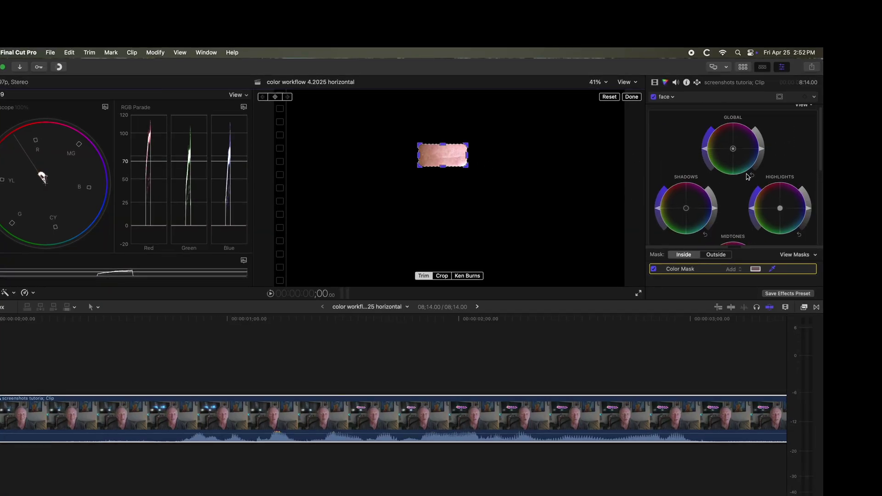
{"action": "scroll", "coordinate": [758, 183], "scroll_direction": "down", "scroll_amount": 4}
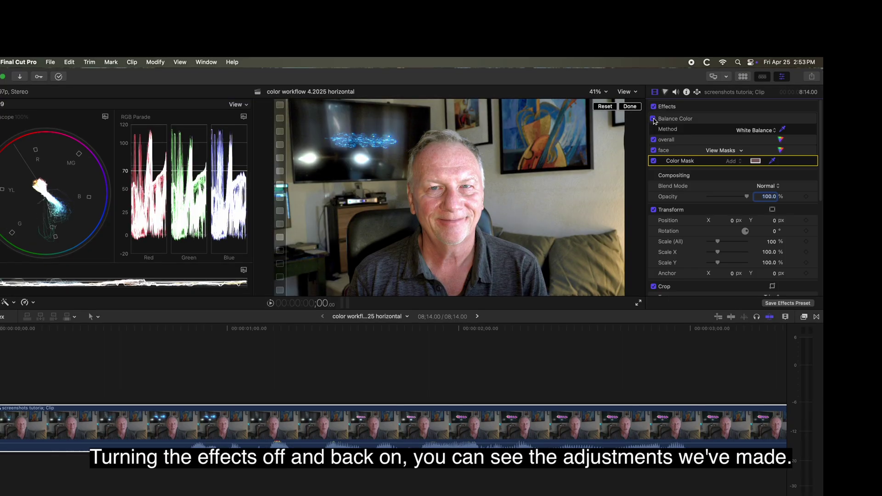
{"action": "left_click", "coordinate": [653, 119]}
{"action": "left_click", "coordinate": [654, 139]}
{"action": "left_click", "coordinate": [654, 150]}
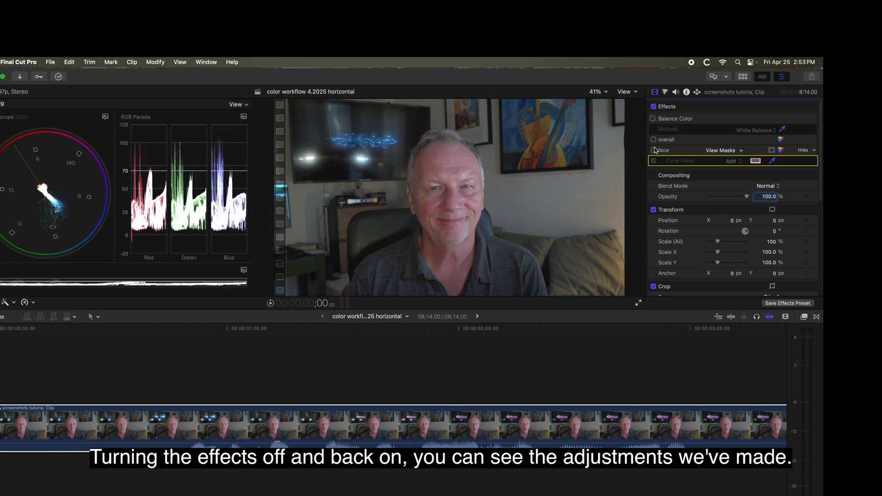
{"action": "left_click", "coordinate": [653, 119]}
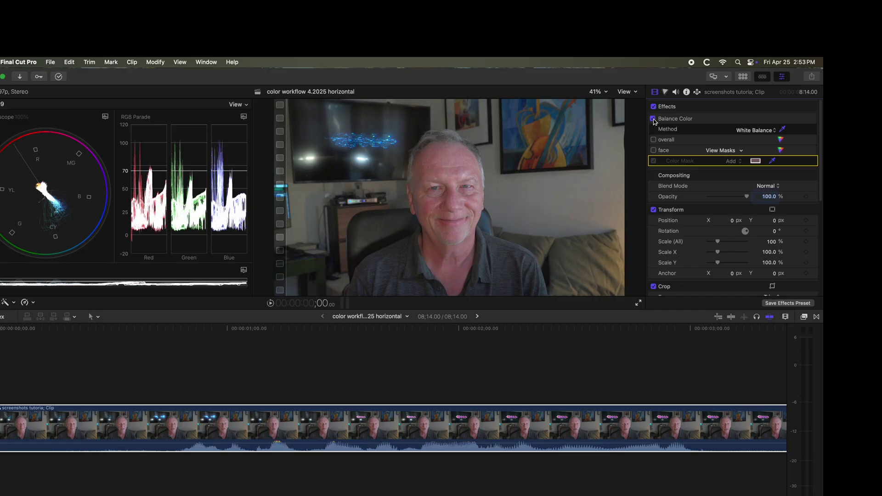
{"action": "left_click", "coordinate": [653, 140]}
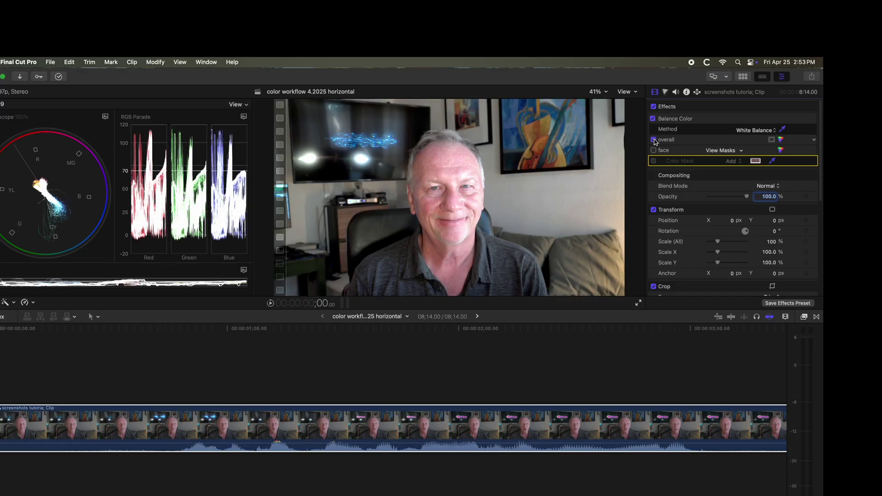
{"action": "left_click", "coordinate": [654, 151]}
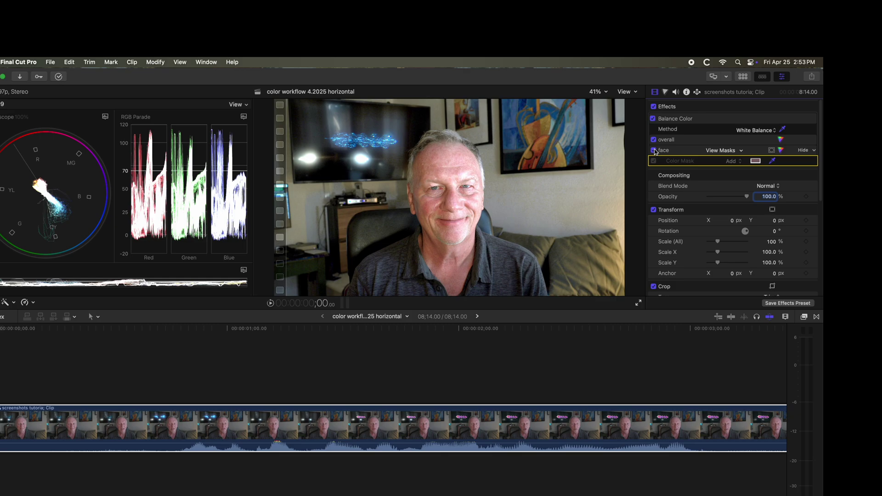